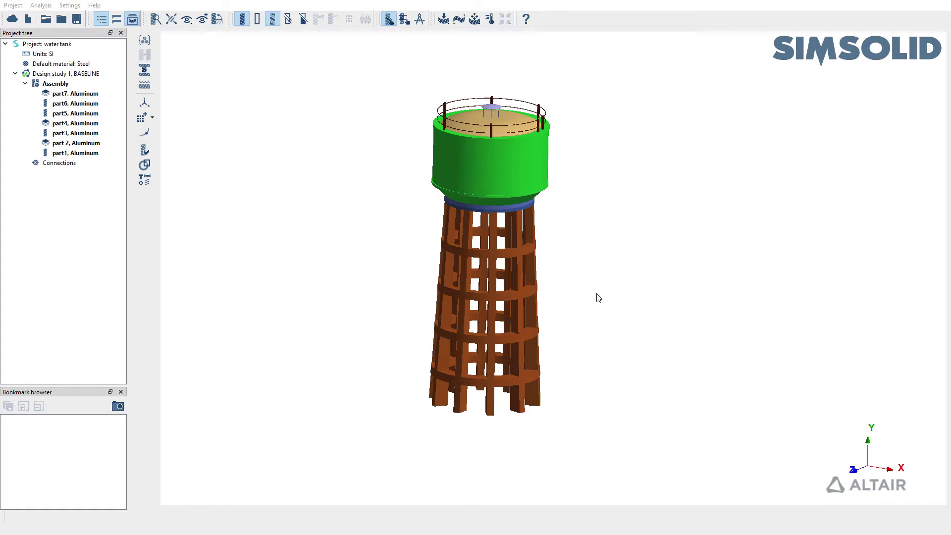
Step: Start a liquid body on the assembly and, with a clipping plane exposing the interior, assign the tank's floor, lower lip and inner wall faces
left_click(66, 85)
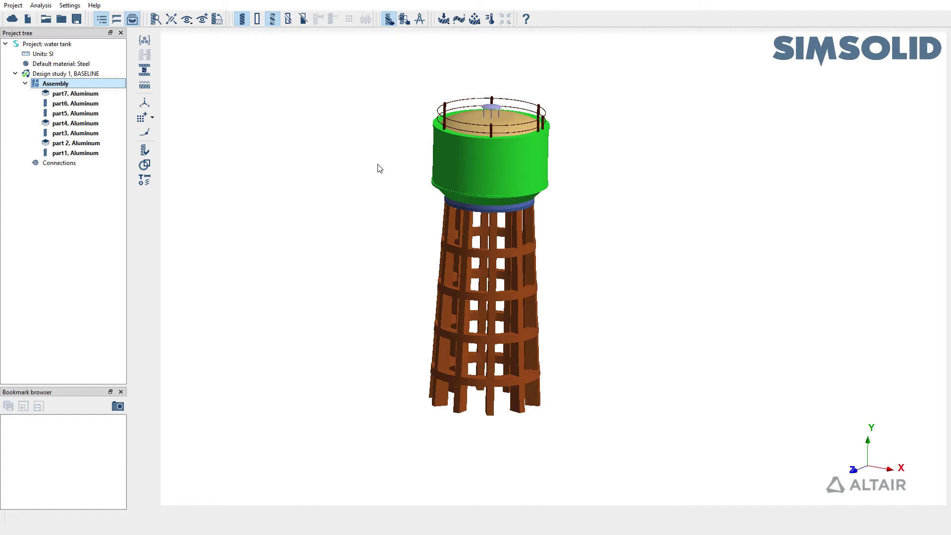
left_click(145, 86)
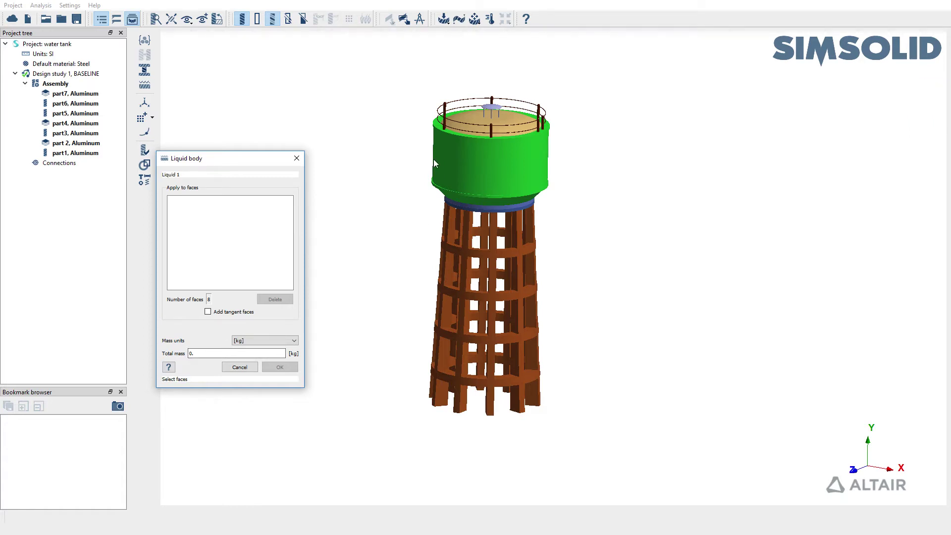
left_click(304, 19)
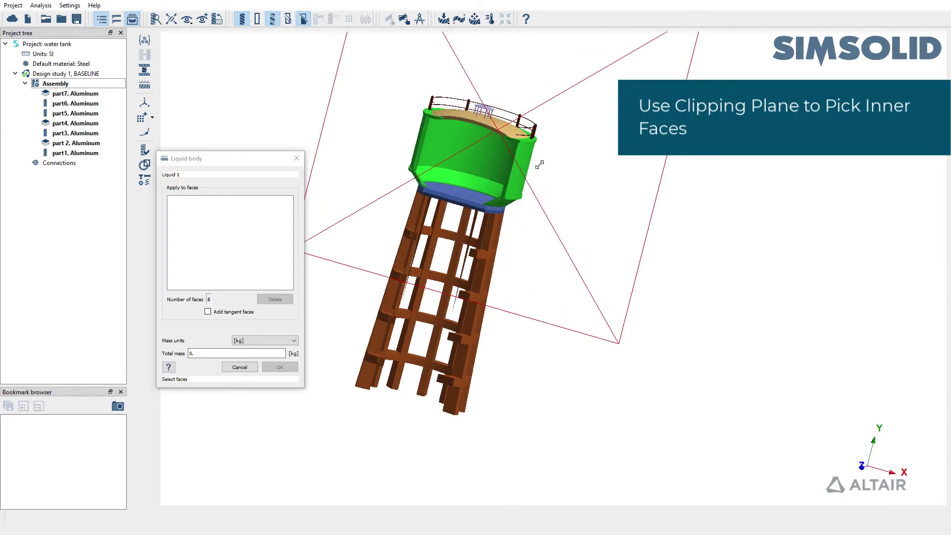
middle_click_drag(539, 165, 467, 199)
scroll(467, 199, "up", 3)
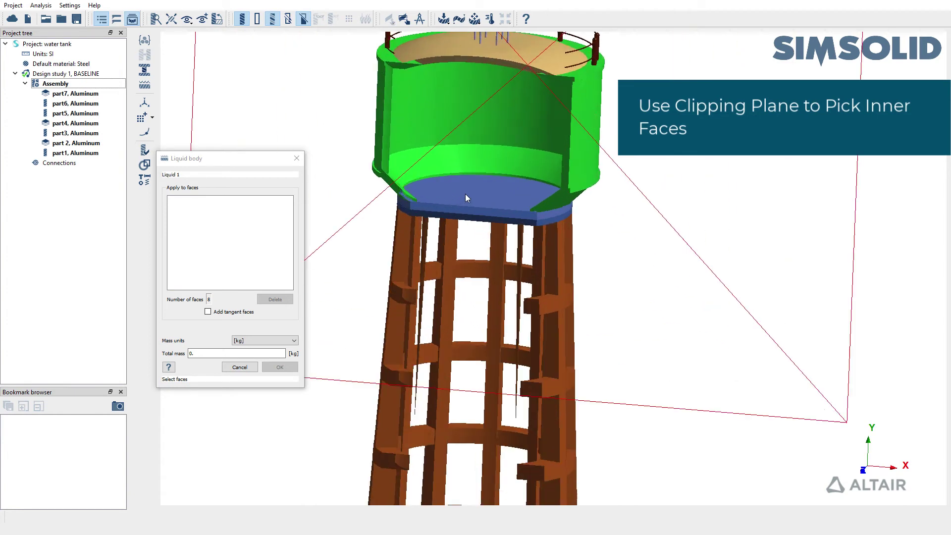
scroll(471, 198, "up", 3)
left_click(479, 202)
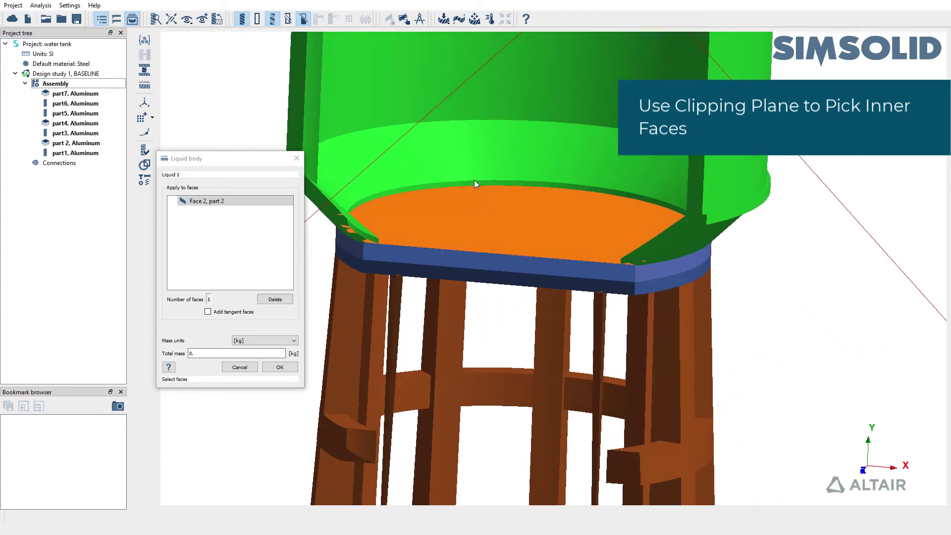
left_click(473, 181)
left_click(498, 102)
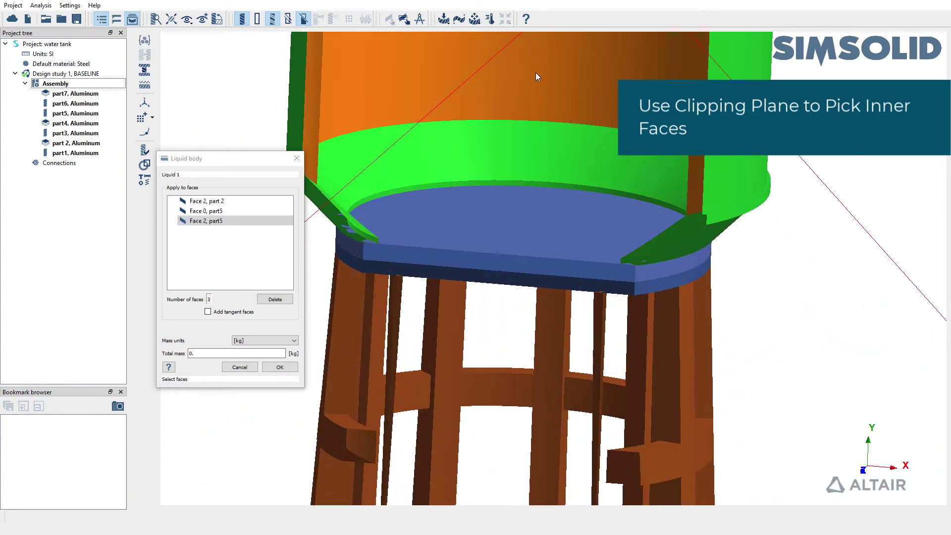
Step: Add the tank's upper inner faces and the two underside faces of the roof to the liquid body
middle_click_drag(536, 73, 563, 221)
left_click(563, 221)
left_click(539, 177)
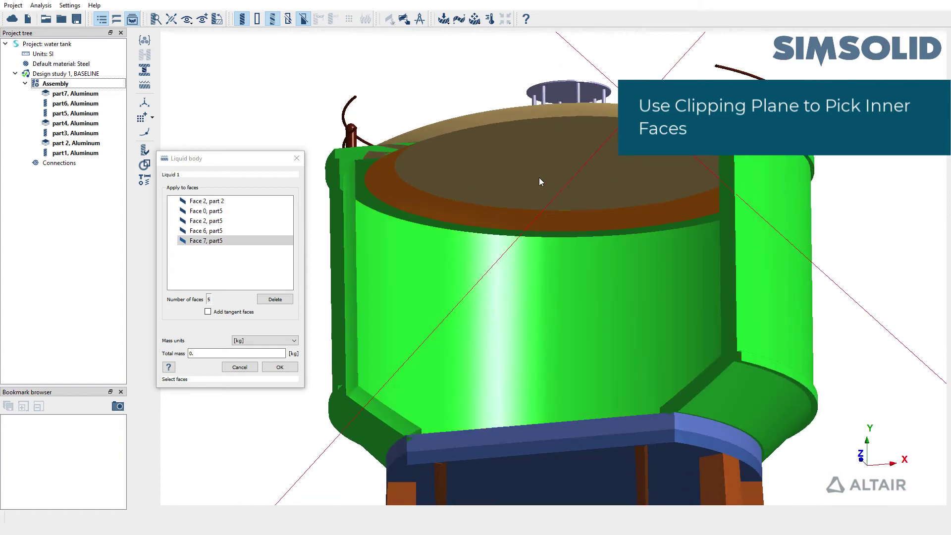
left_click(535, 177)
left_click(539, 152)
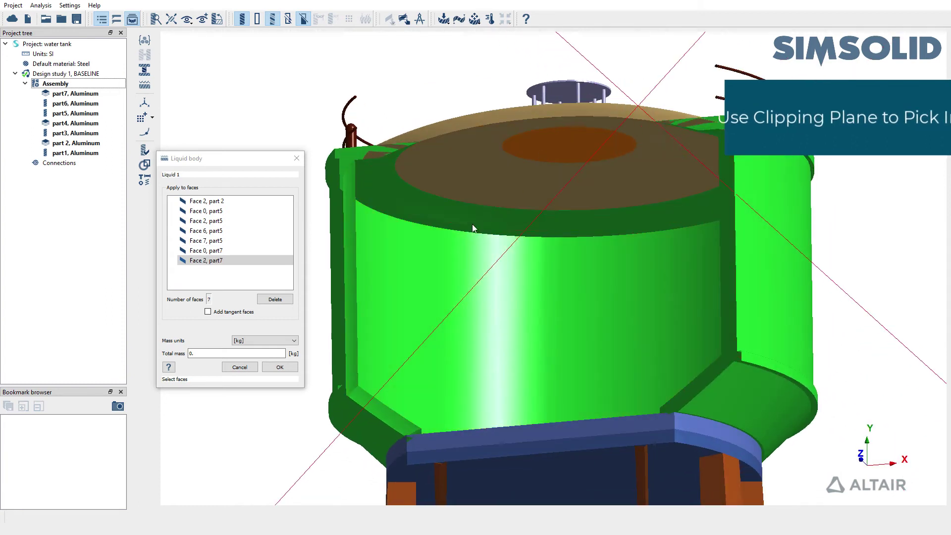
Step: Highlight all listed liquid faces to check coverage, and add the missed inner rim face beneath the tank's roof
left_click(242, 221)
key("ctrl+a")
scroll(555, 193, "up", 3)
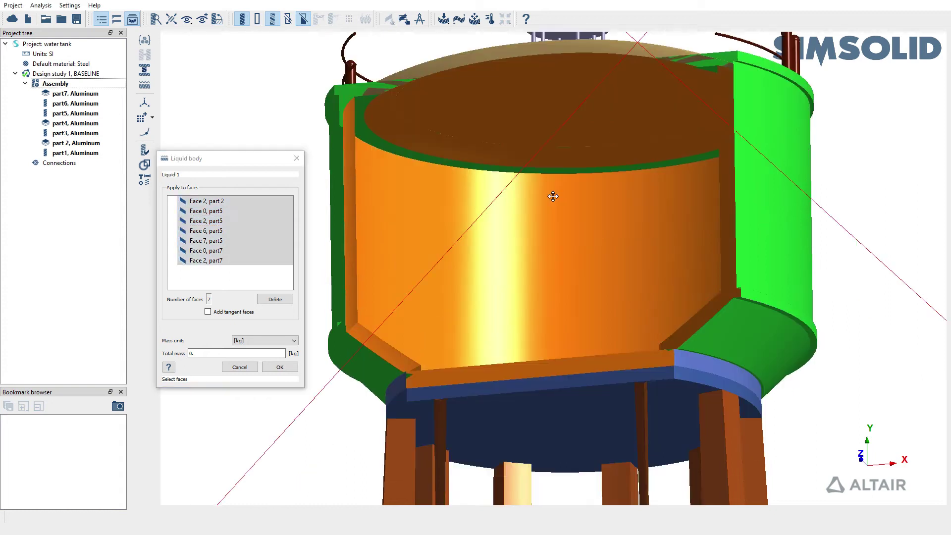
left_click(557, 162)
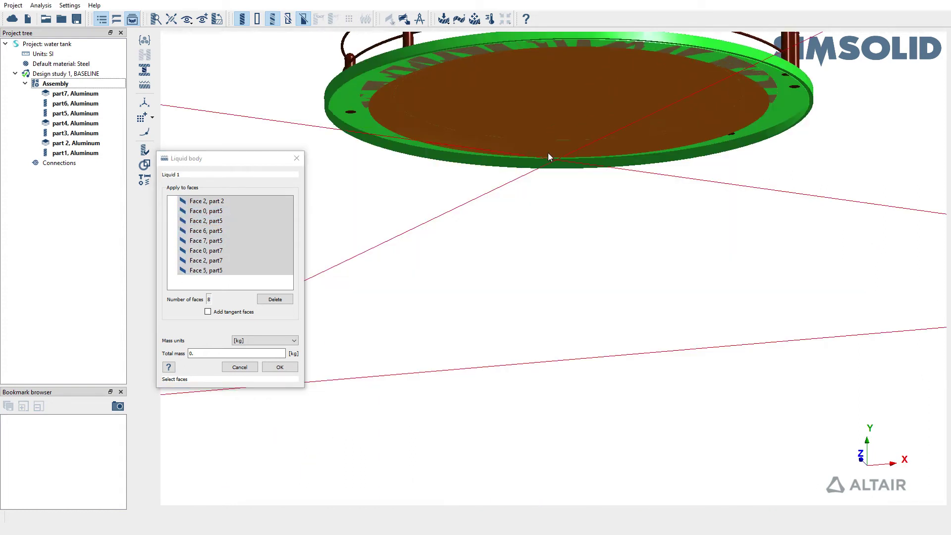
left_click(303, 20)
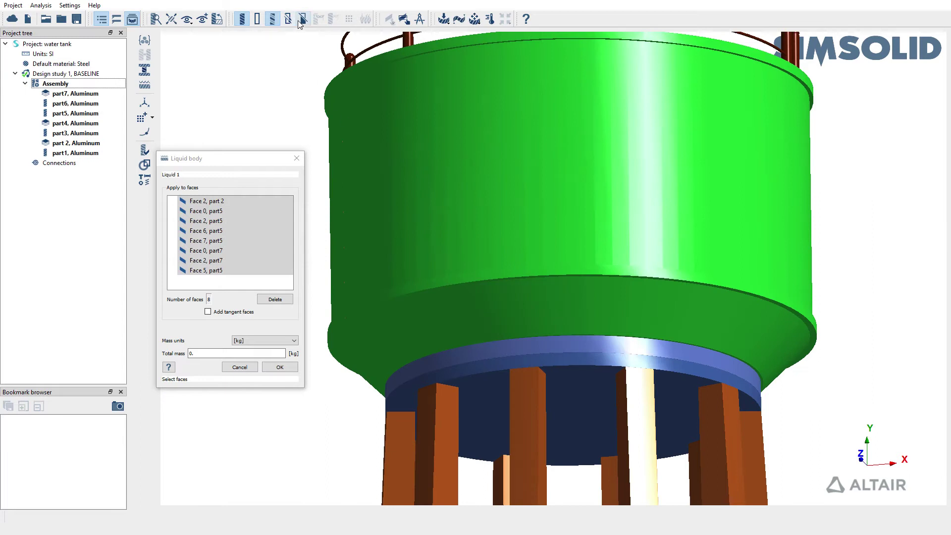
left_click(302, 19)
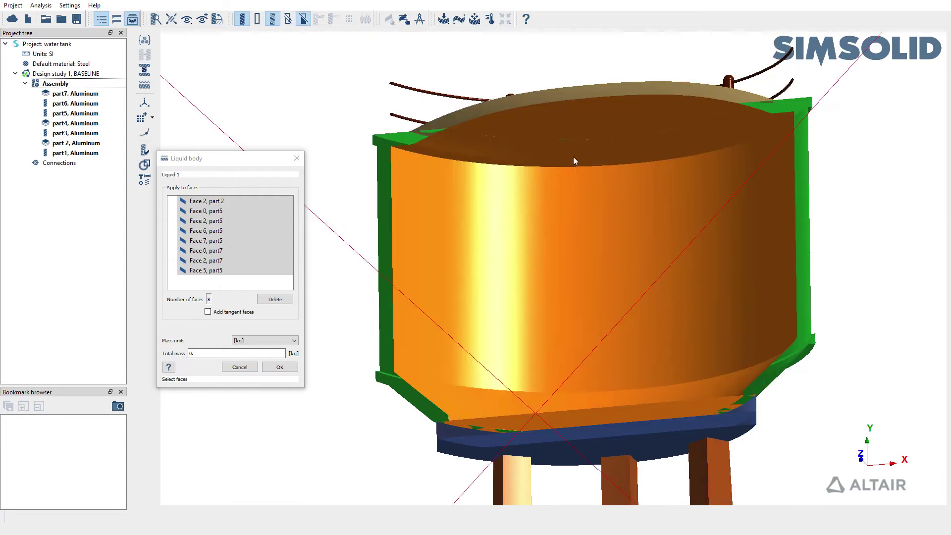
Step: Set the liquid body's total mass to 50 kg and create it
left_click(217, 355)
left_click_drag(198, 353, 158, 353)
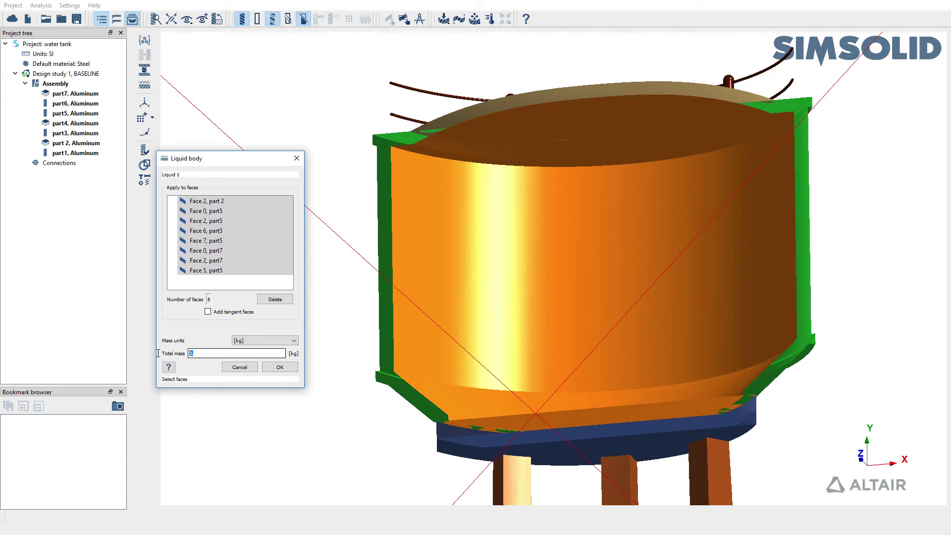
type("50")
left_click(280, 367)
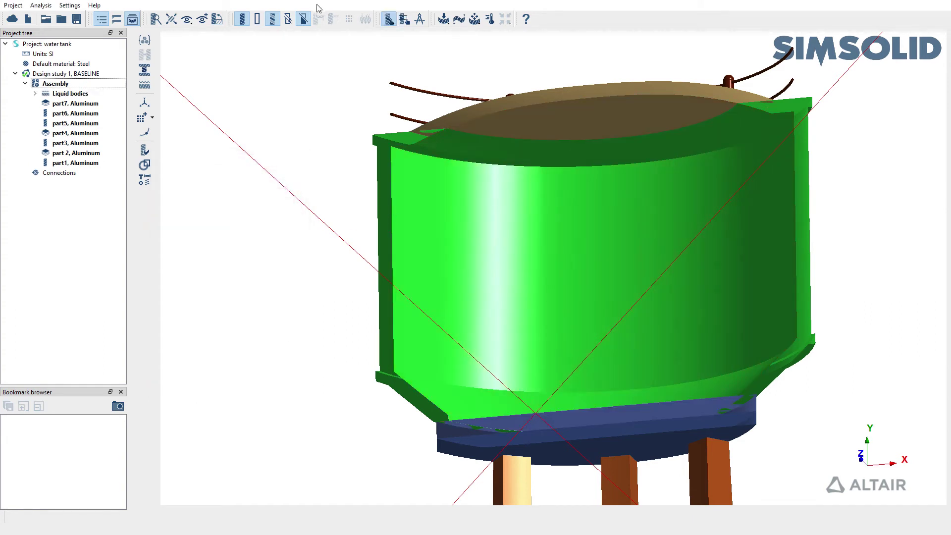
Step: Create automatic connections between the parts with gap and penetration tolerances of 0.003 m each
scroll(561, 171, "down", 10)
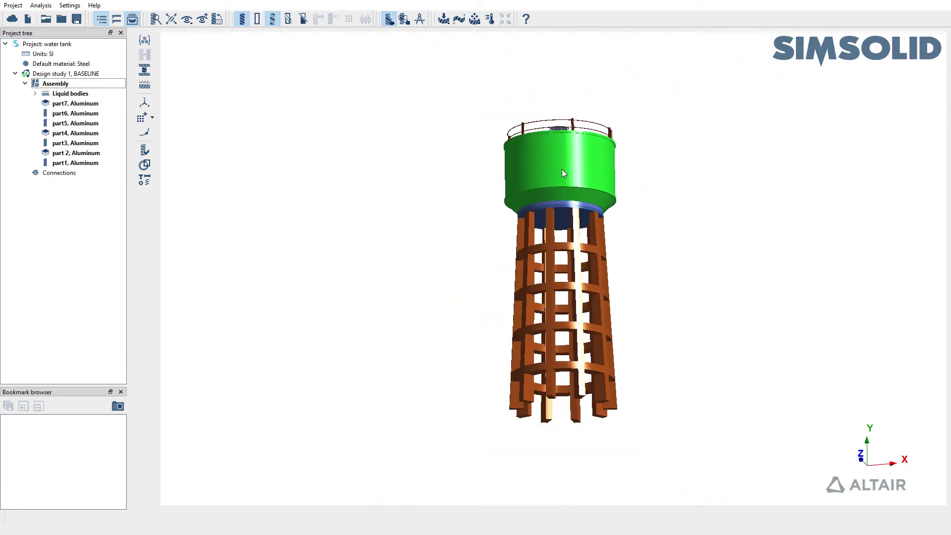
left_click_drag(562, 169, 538, 113)
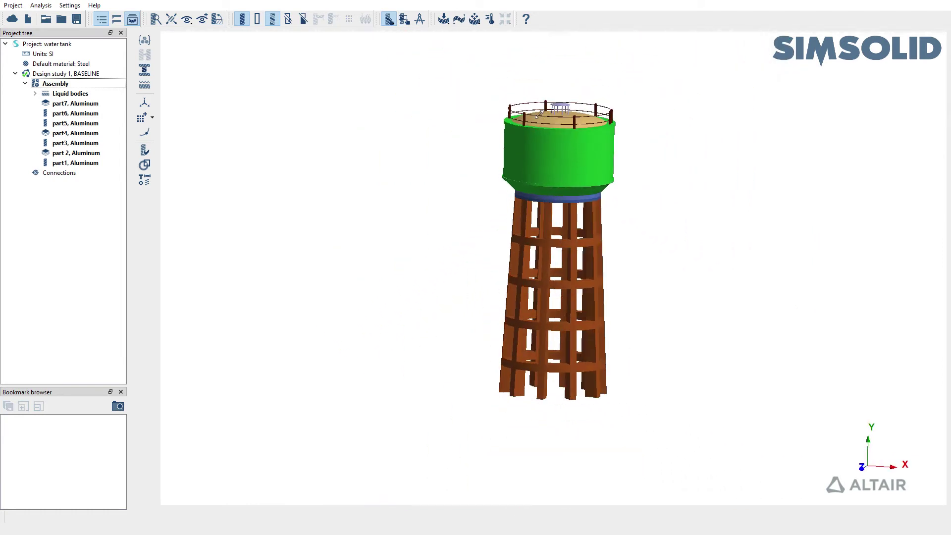
left_click_drag(610, 143, 599, 149)
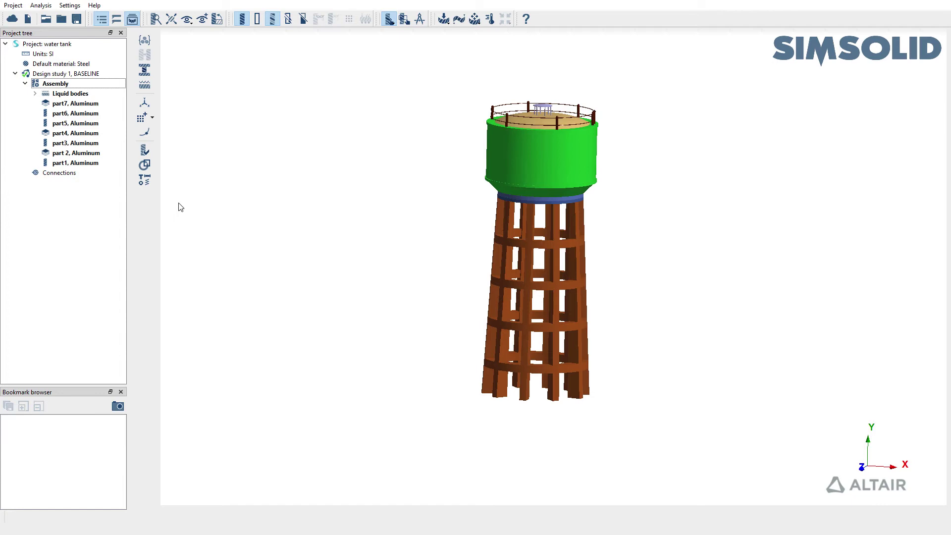
left_click(90, 174)
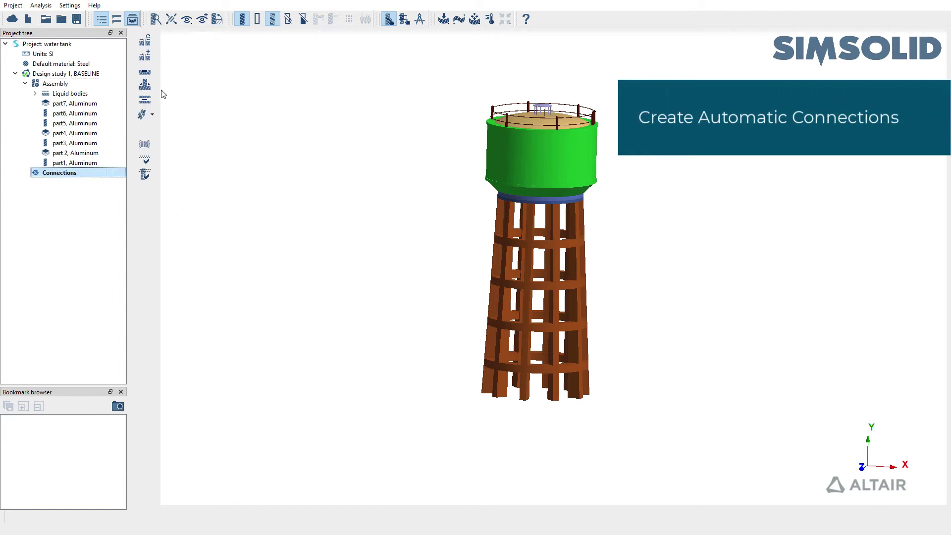
left_click(145, 40)
double_click(197, 233)
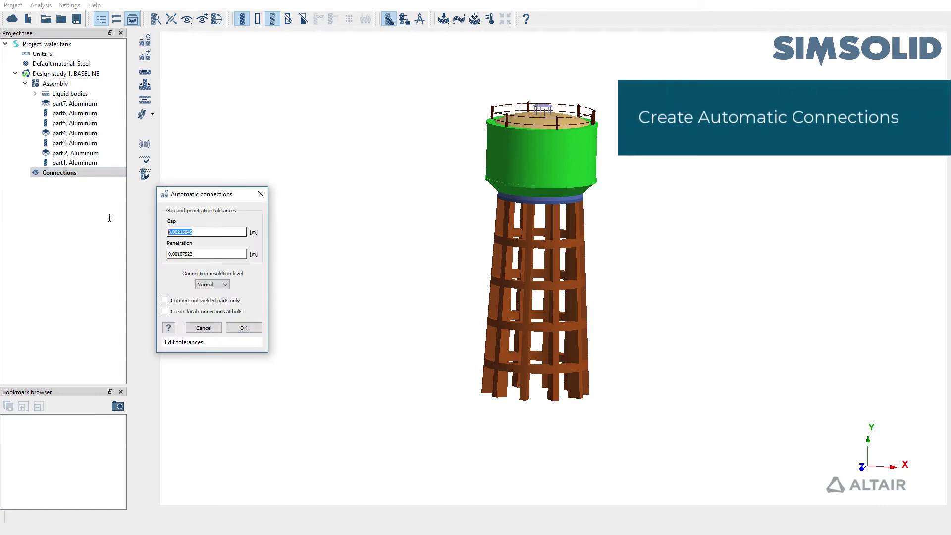
type("0.003")
key("Tab")
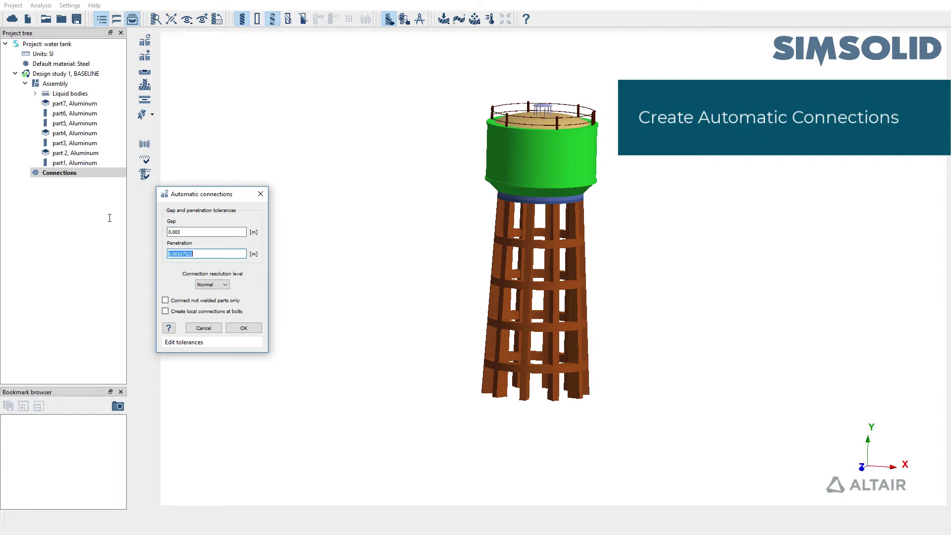
type("0.003")
left_click(241, 329)
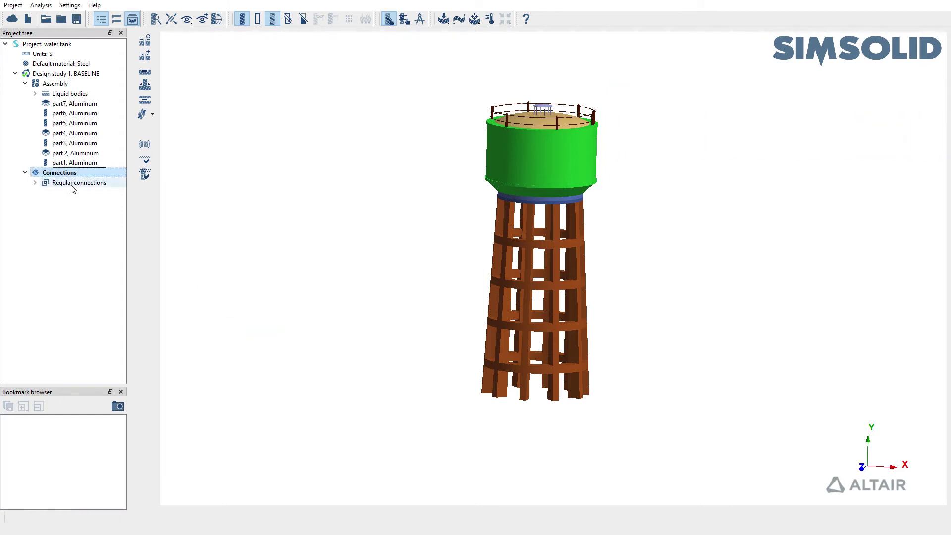
Step: Display the regular connections and examine the contact areas around the tank's roof, railing and base ring
right_click(73, 183)
left_click(95, 192)
scroll(503, 177, "up", 5)
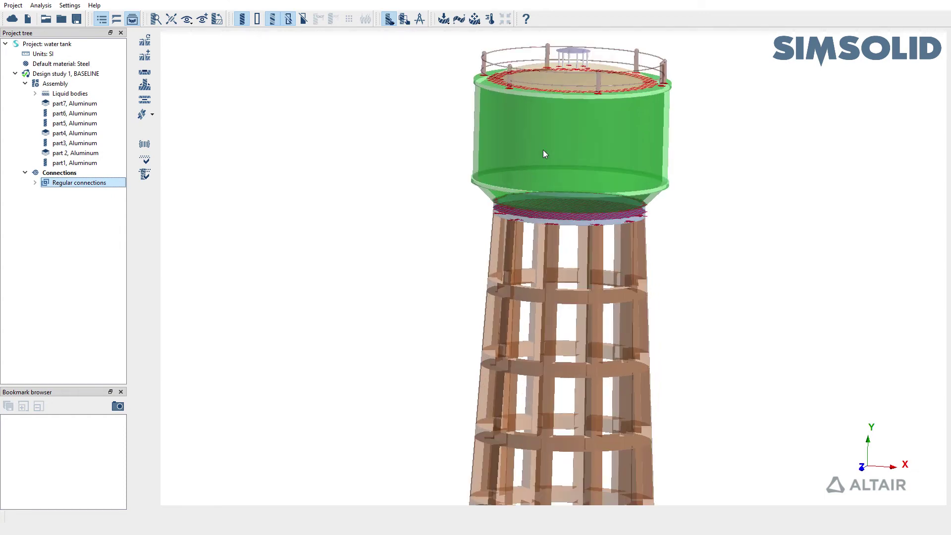
scroll(520, 185, "up", 2)
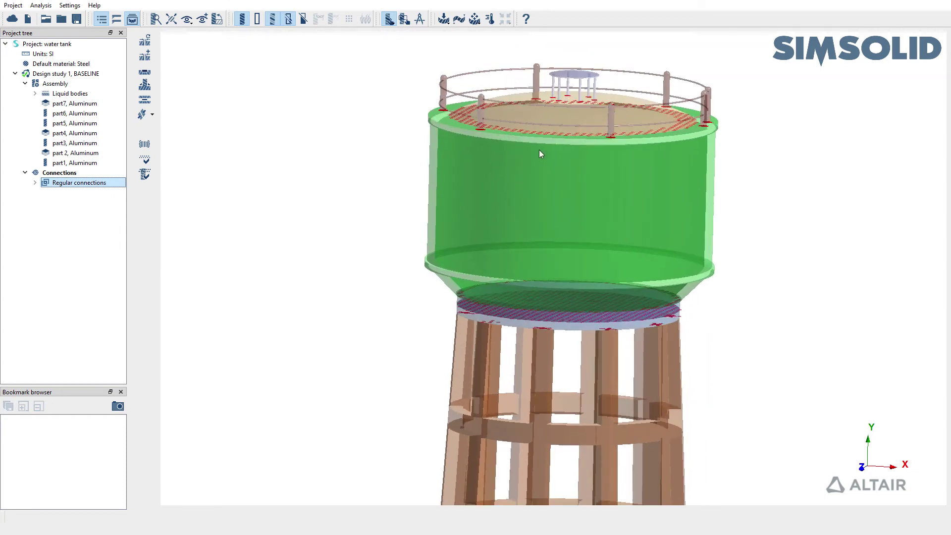
right_click_drag(539, 150, 528, 171)
left_click_drag(566, 175, 562, 183)
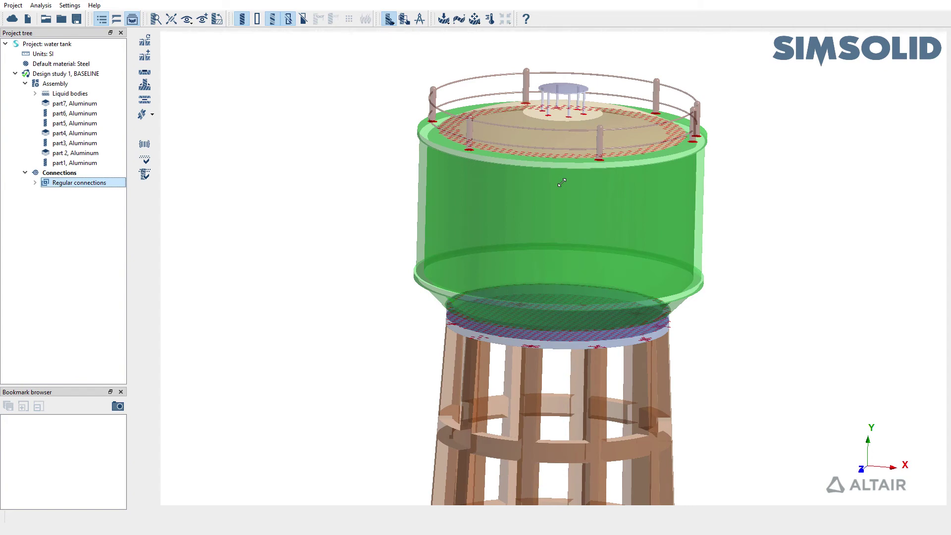
right_click_drag(562, 183, 535, 167)
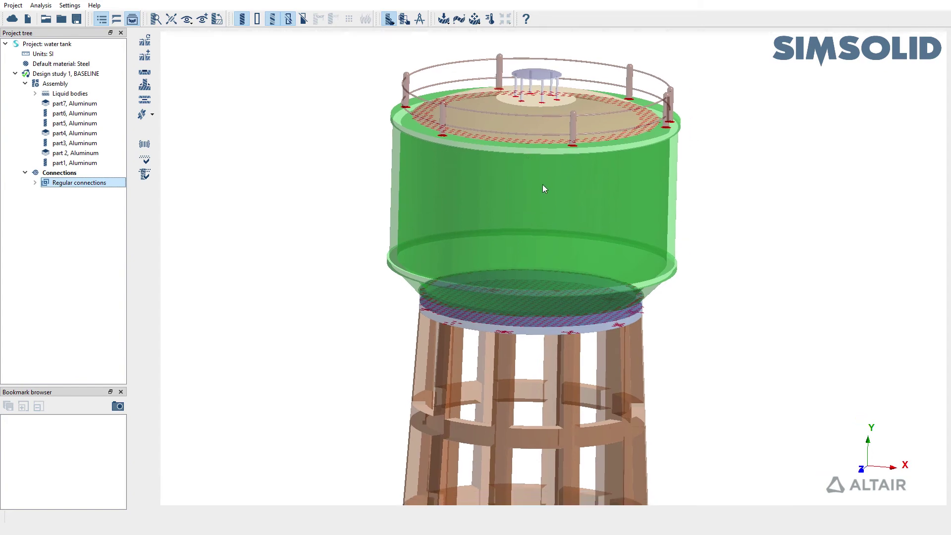
left_click(81, 178)
left_click(79, 175)
Step: Create a modal analysis that finds 9 modes
scroll(474, 188, "down", 5)
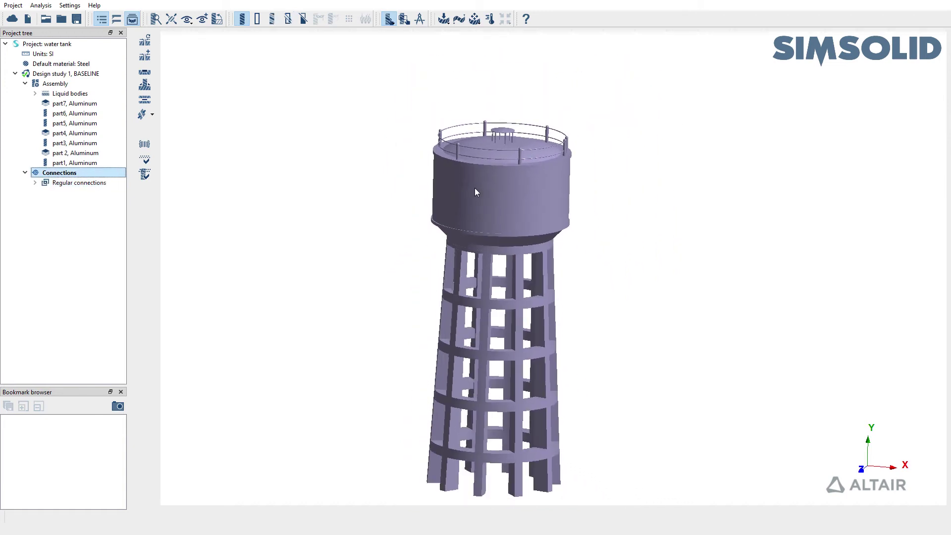
left_click(40, 6)
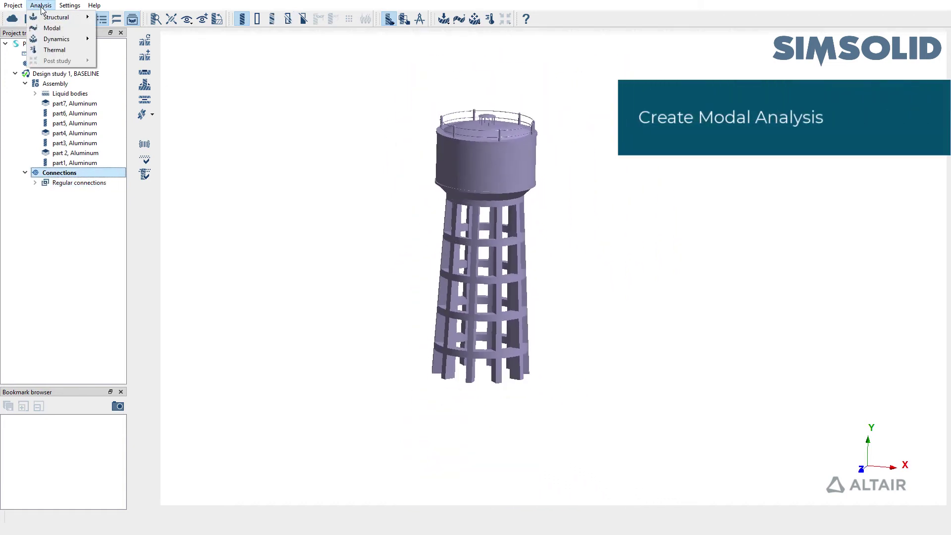
left_click(51, 28)
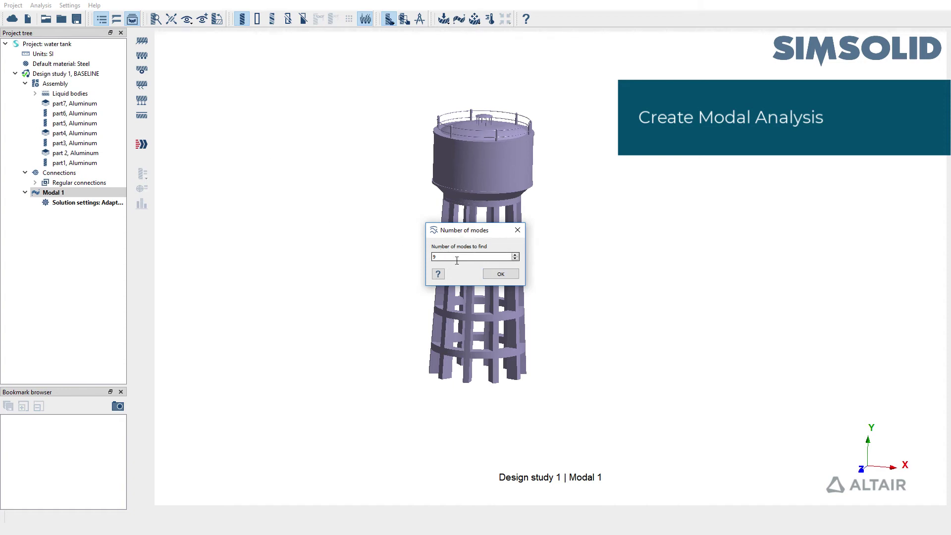
left_click(501, 274)
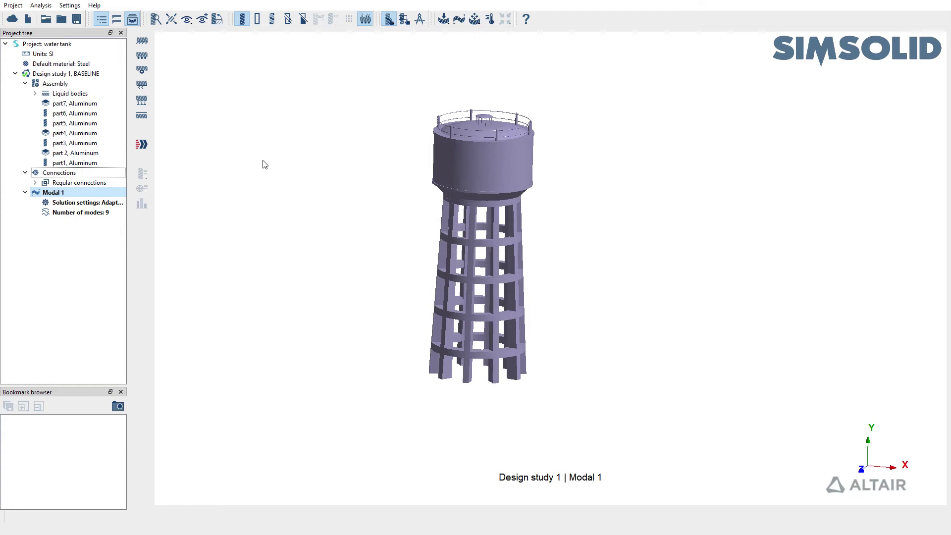
Step: Start an immovable support on faces and pick the bottom faces of the first five tower legs
left_click(140, 42)
left_click_drag(218, 93, 588, 246)
scroll(547, 279, "up", 3)
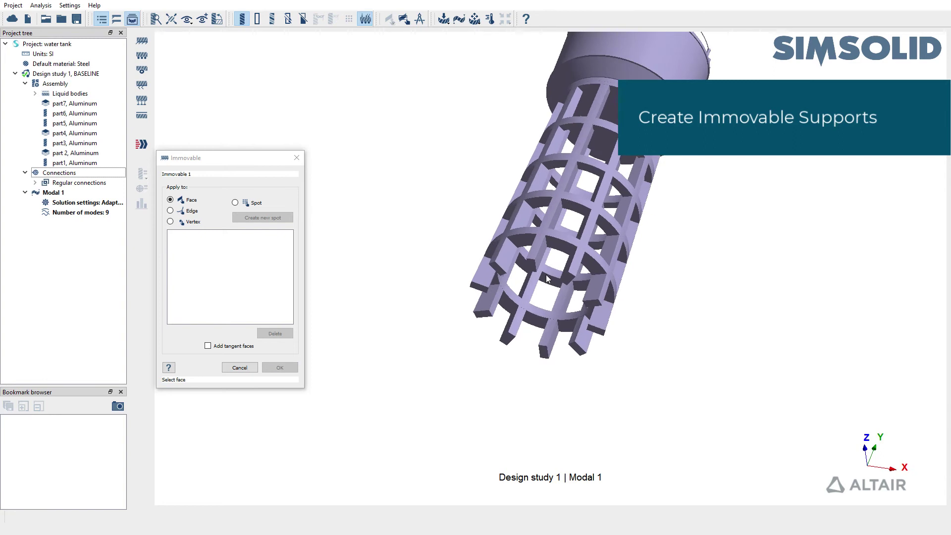
scroll(548, 279, "up", 3)
left_click(527, 254)
left_click(453, 266)
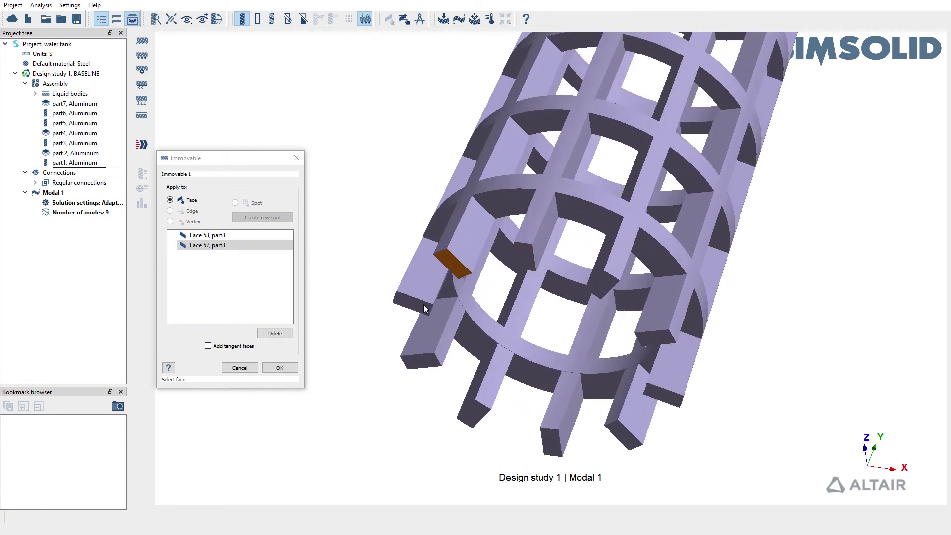
left_click(422, 305)
left_click(425, 365)
left_click(478, 413)
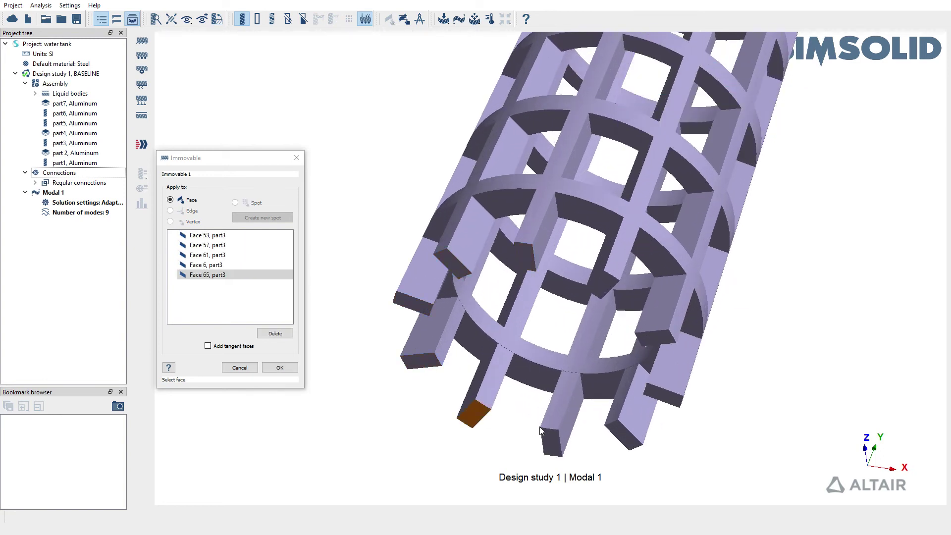
Step: Add the bottom faces of the remaining five tower legs to the immovable support and create it
left_click(551, 433)
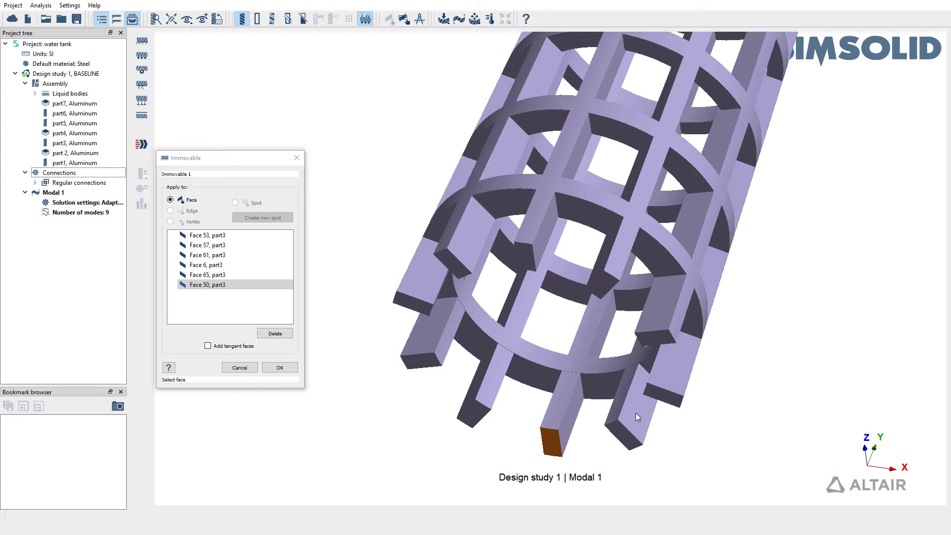
left_click(653, 395)
left_click(622, 431)
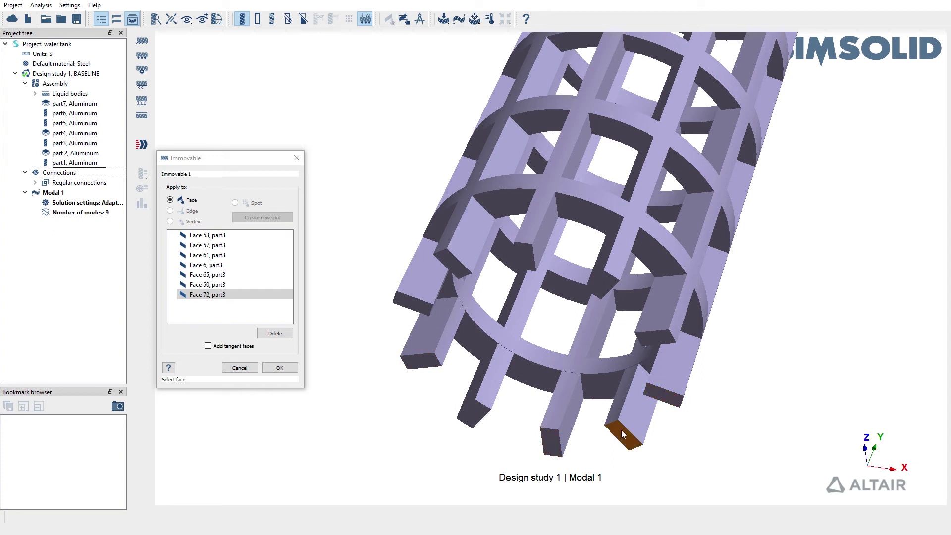
left_click(657, 334)
left_click(599, 278)
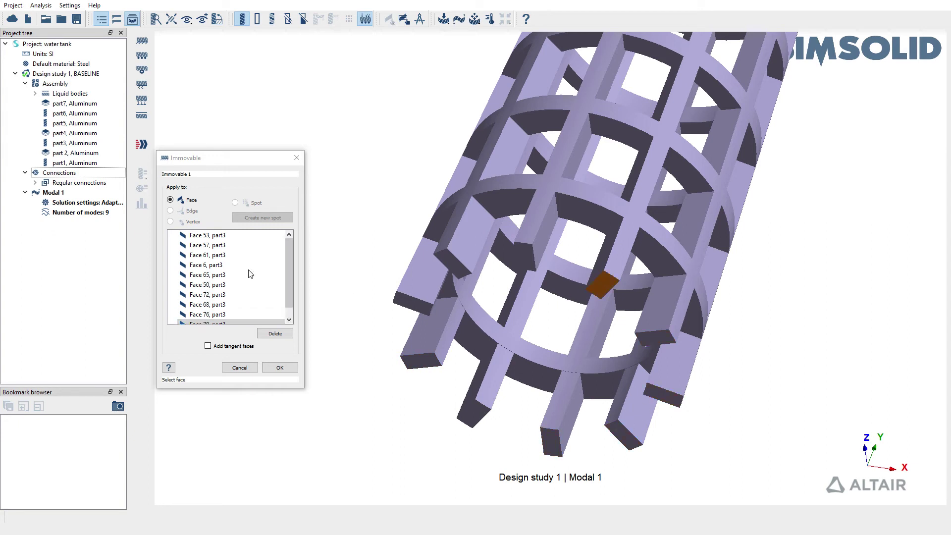
left_click(281, 368)
Step: Run the modal analysis of the water tank with its existing adaptive solution settings
scroll(517, 261, "down", 5)
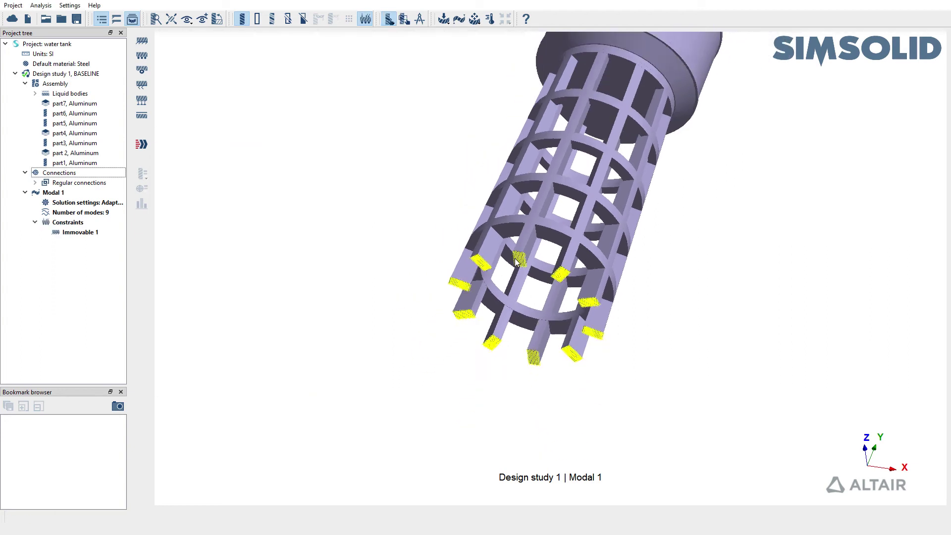
scroll(516, 262, "down", 3)
left_click_drag(516, 261, 443, 191)
scroll(472, 191, "up", 4)
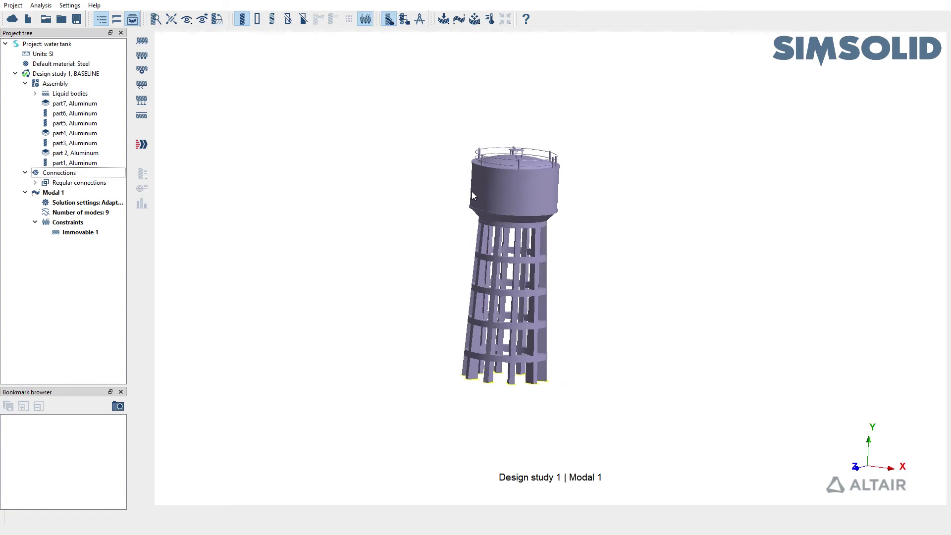
left_click(99, 203)
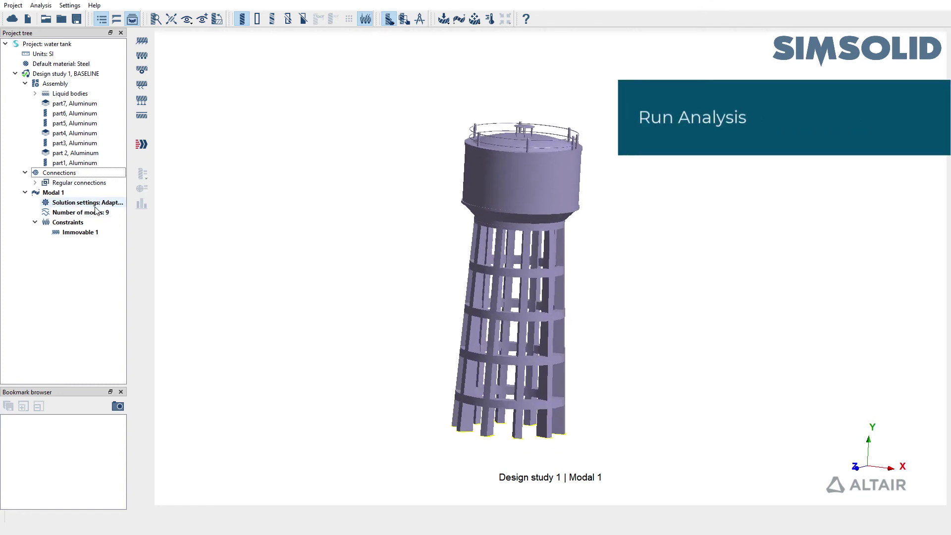
left_click(143, 144)
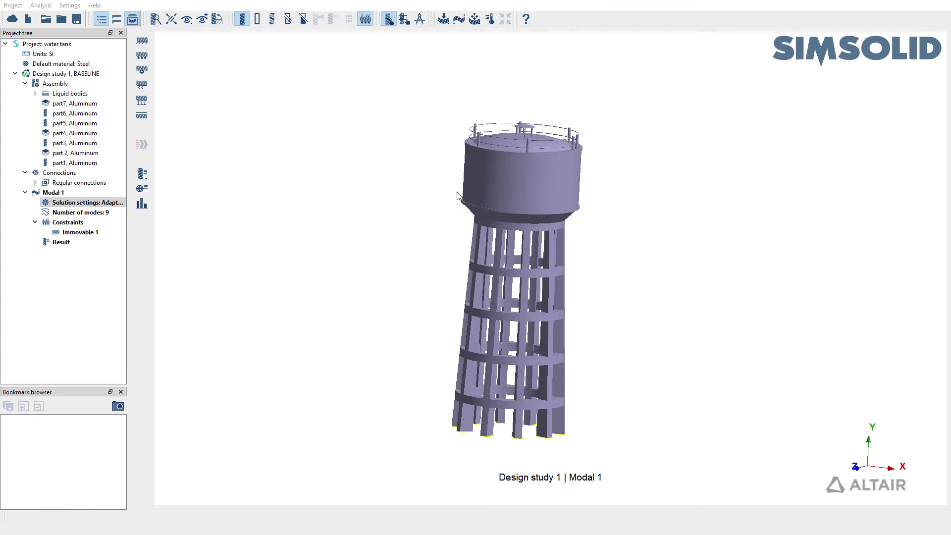
Step: Plot the displacement magnitude for mode 1 and animate the tower's deformed shape
left_click(144, 173)
left_click(171, 177)
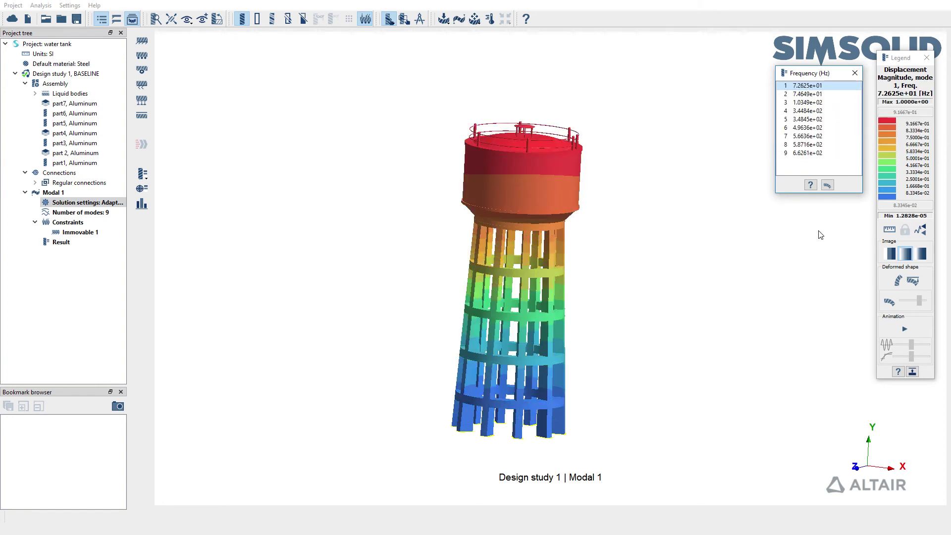
left_click(905, 328)
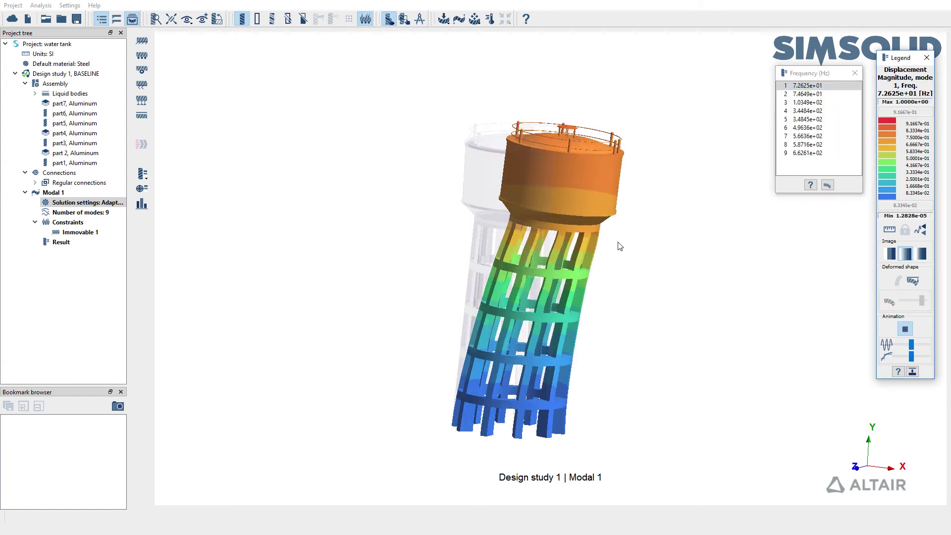
Step: Examine the animated displacement shapes of modes 2 through 6 one after another
left_click(823, 95)
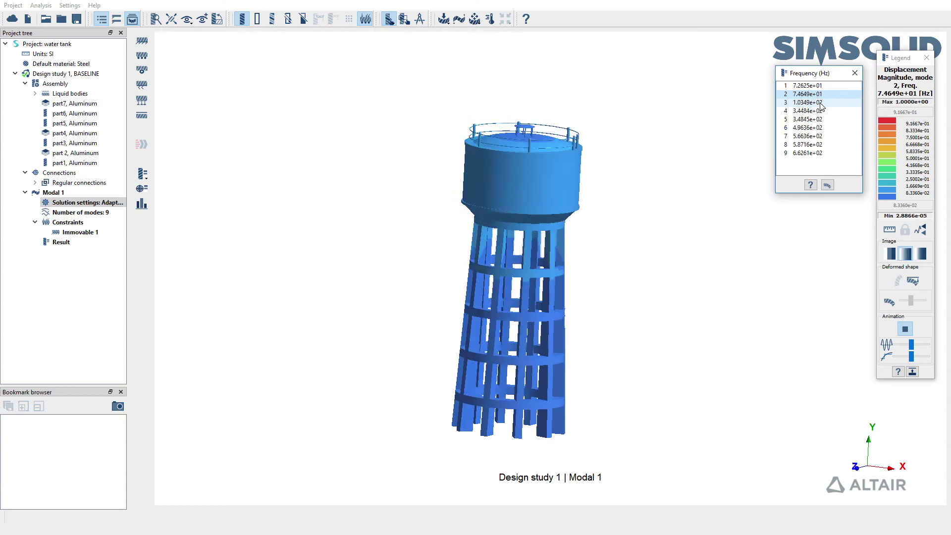
left_click(820, 103)
left_click(822, 112)
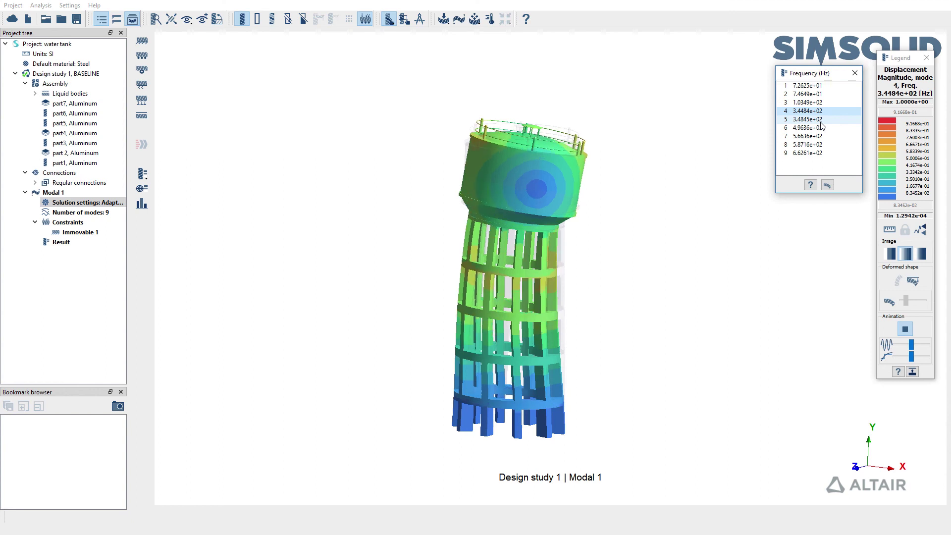
left_click(821, 121)
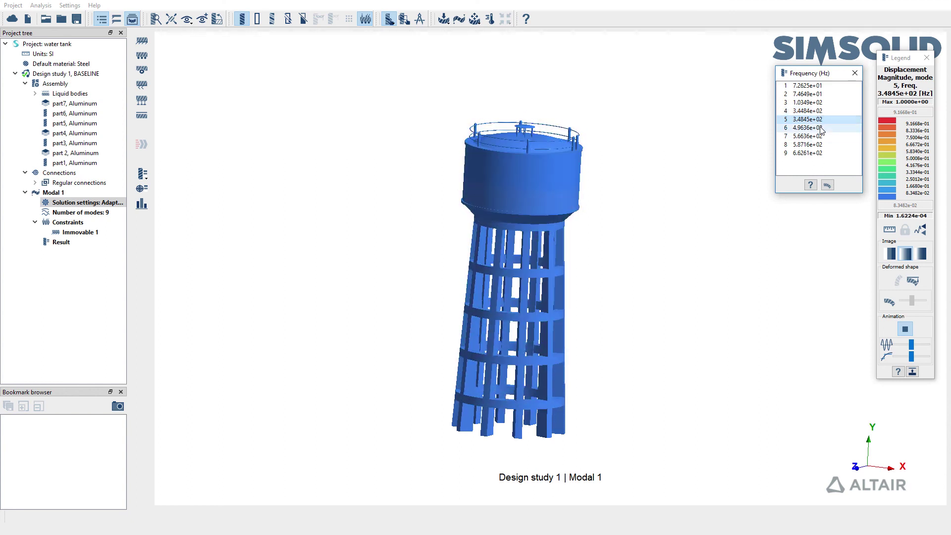
left_click(821, 129)
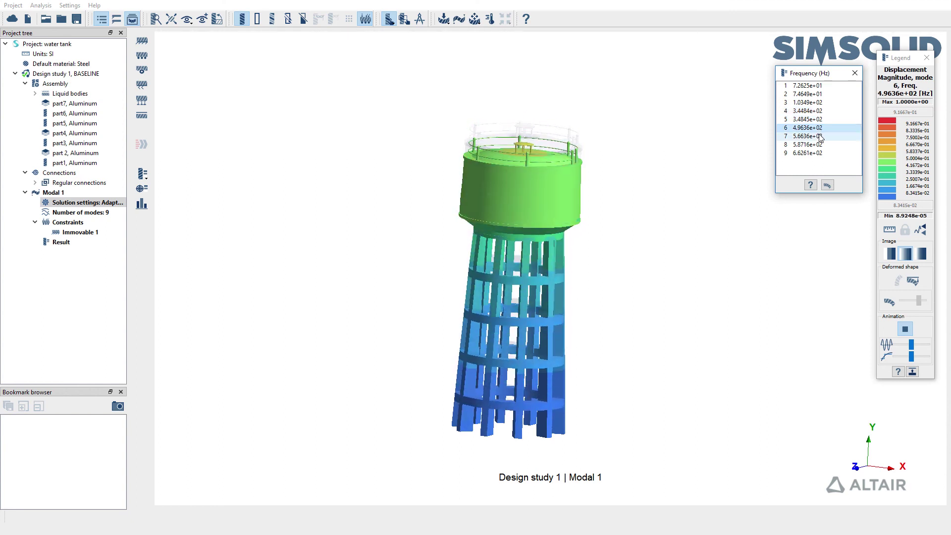